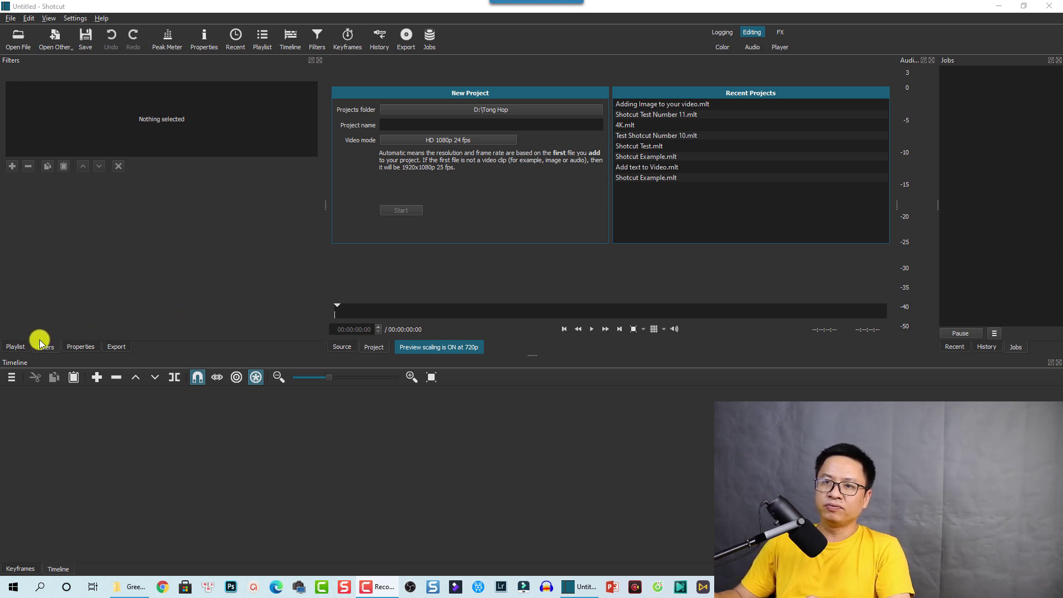
Drag Walking Duck.mp4 and beach-84533.jpg from the Green Screen folder into the Shotcut playlist
{"action": "left_click", "coordinate": [15, 346]}
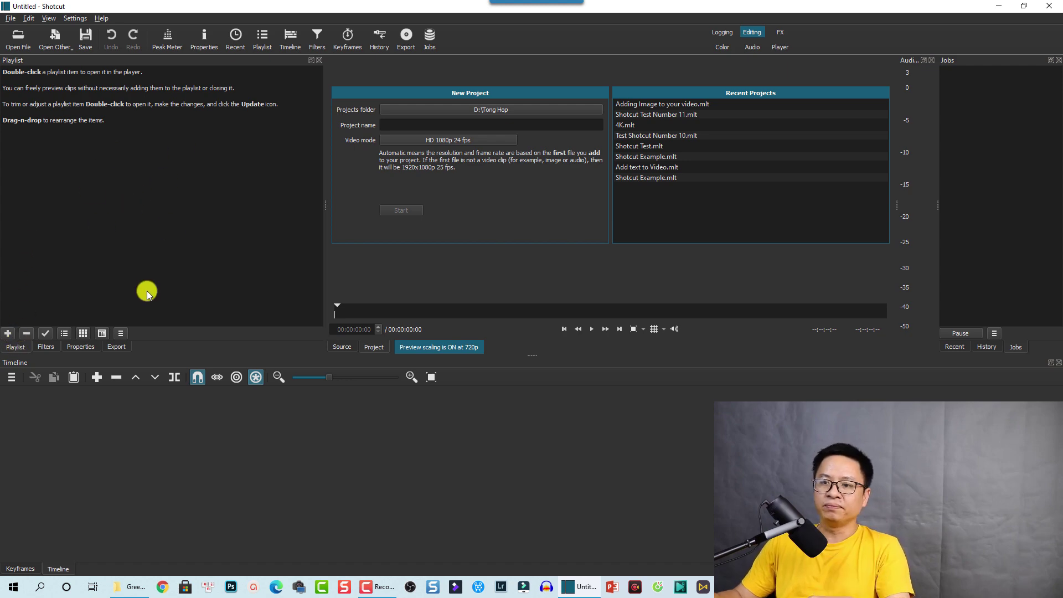
{"action": "left_click", "coordinate": [130, 588]}
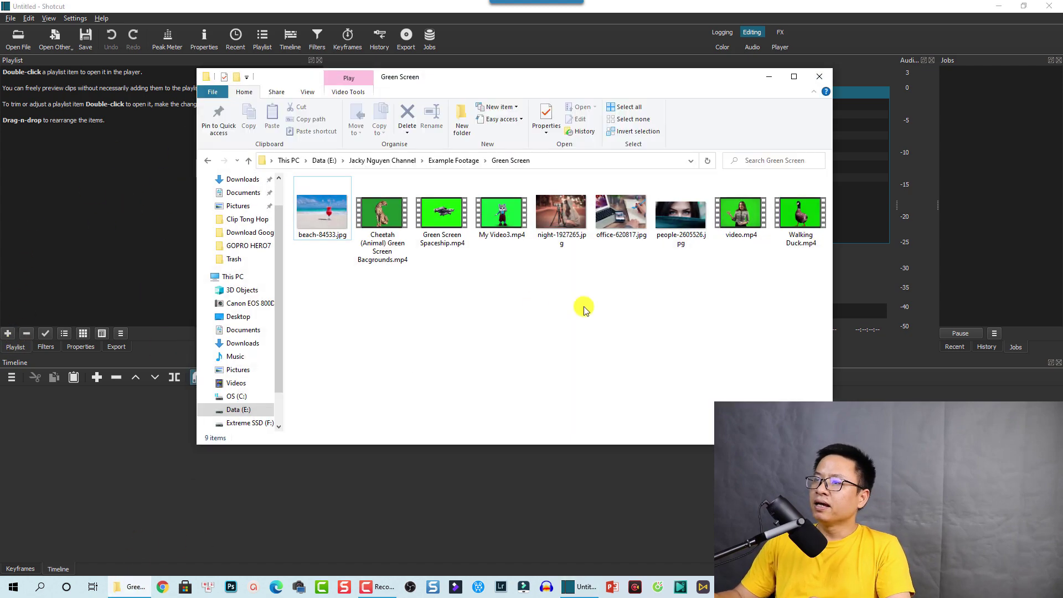
{"action": "left_click", "coordinate": [792, 220]}
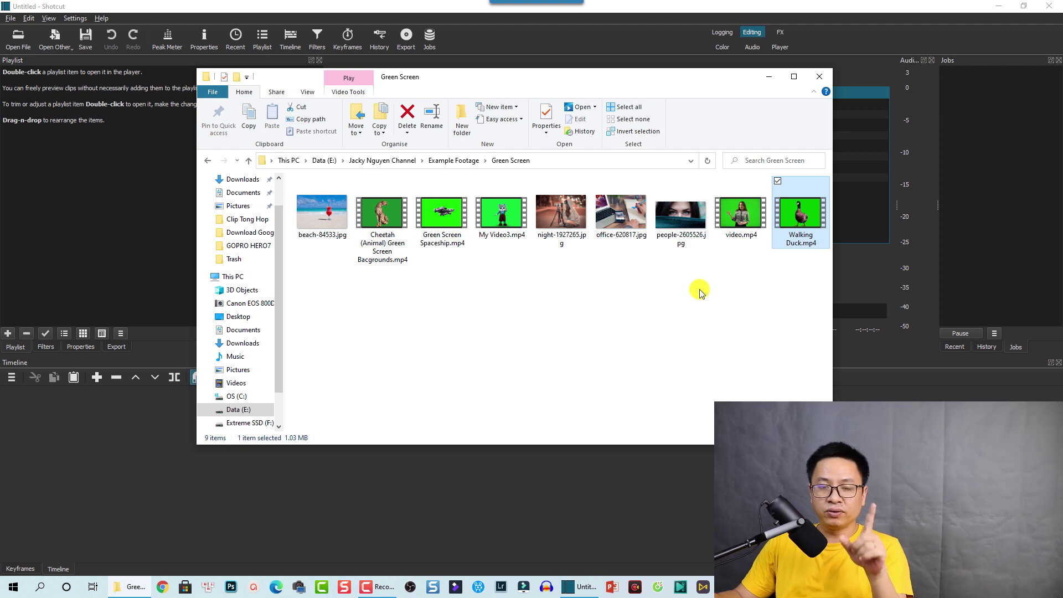
{"action": "left_click", "coordinate": [318, 218], "text": "ctrl"}
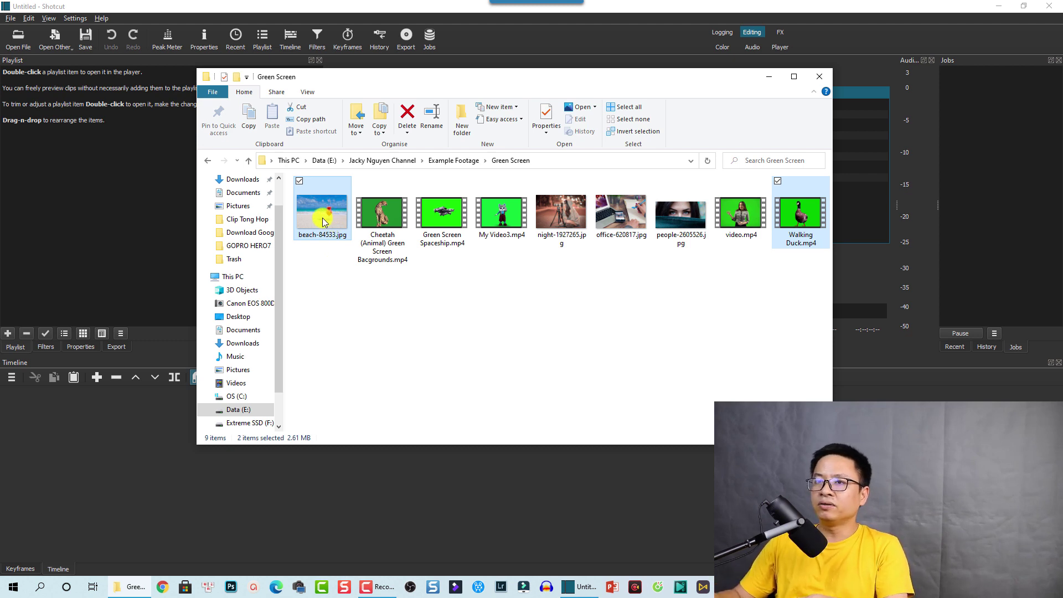
{"action": "left_click_drag", "start_coordinate": [164, 220], "coordinate": [109, 207]}
{"action": "left_click", "coordinate": [89, 260]}
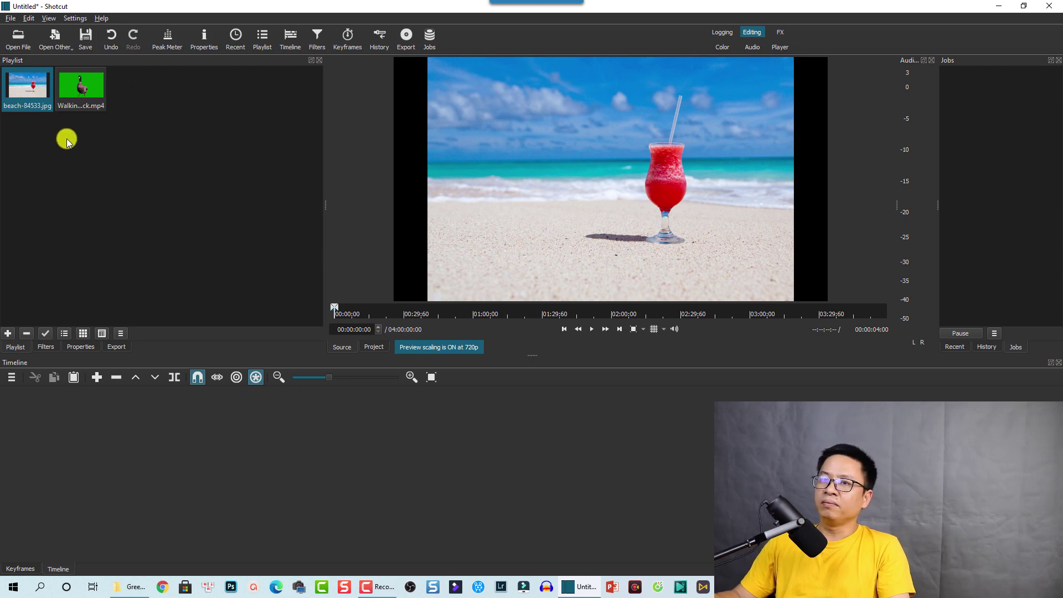
Preview the Walking Duck clip in the source viewer, then place it on track V1
{"action": "left_click", "coordinate": [77, 98]}
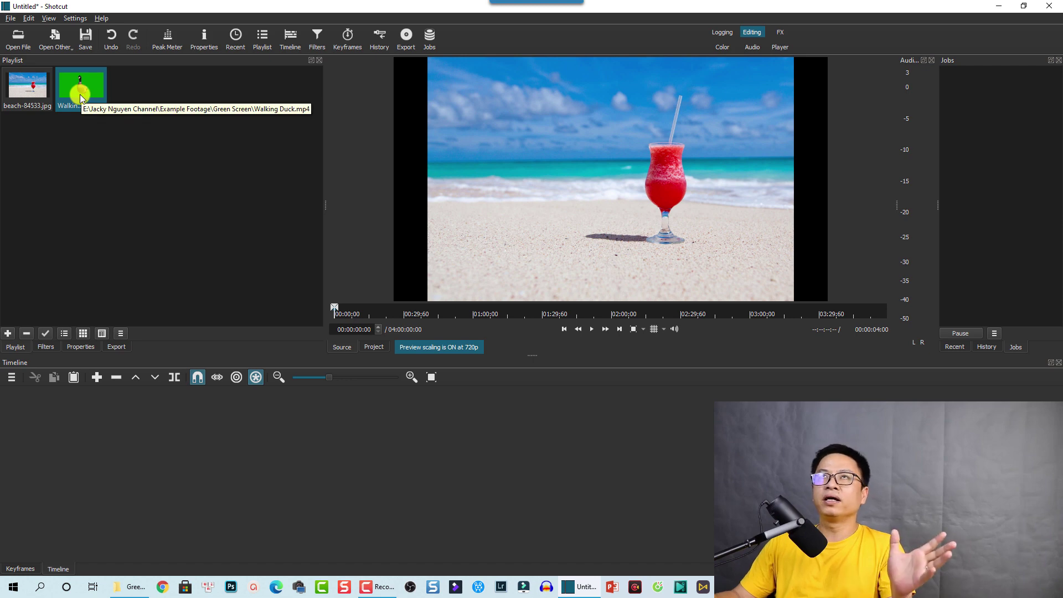
{"action": "double_click", "coordinate": [80, 99]}
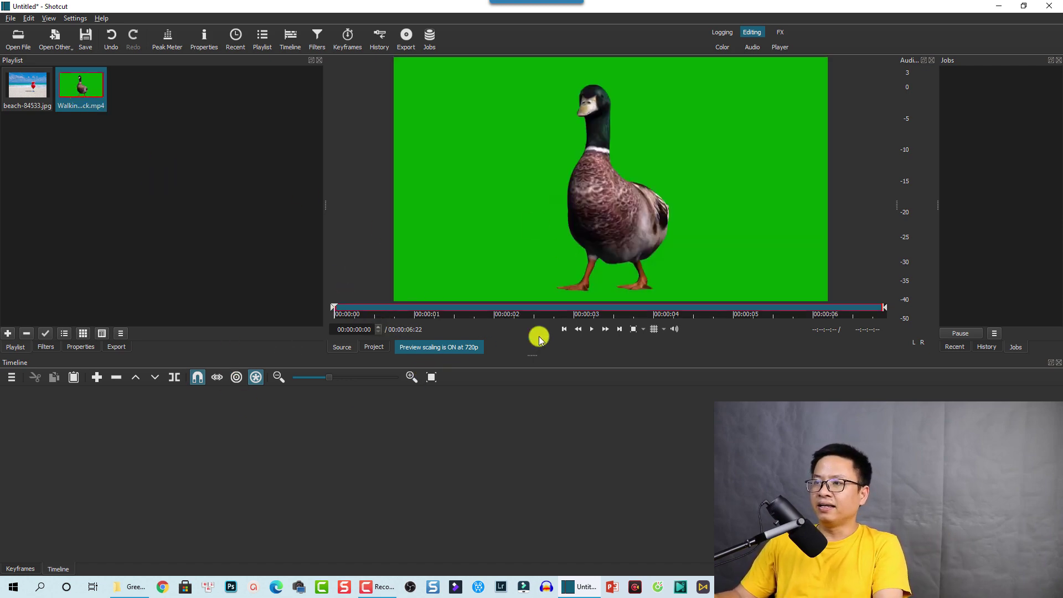
{"action": "key", "text": "space"}
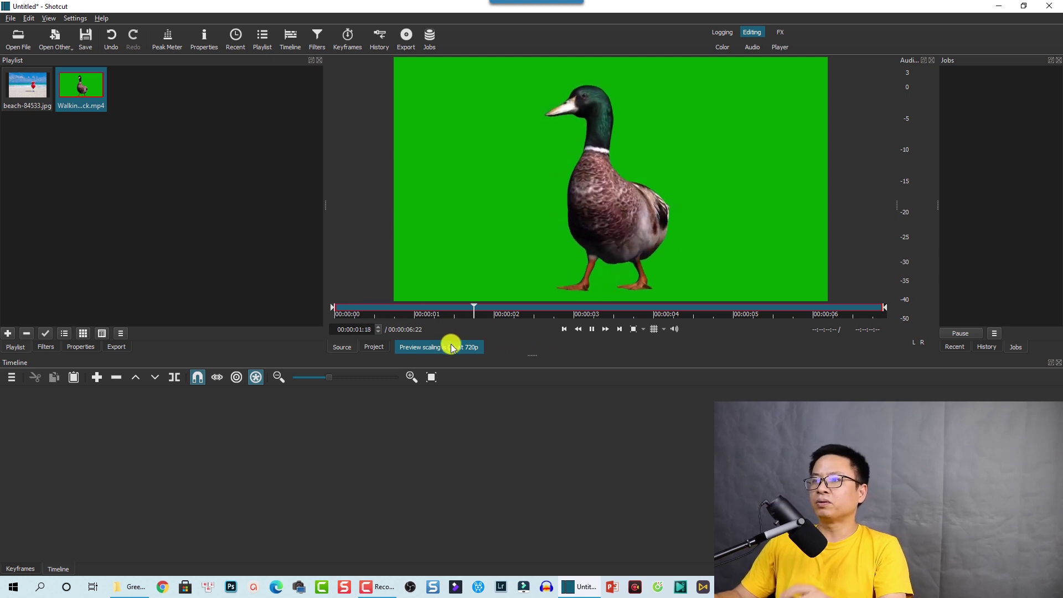
{"action": "key", "text": "space"}
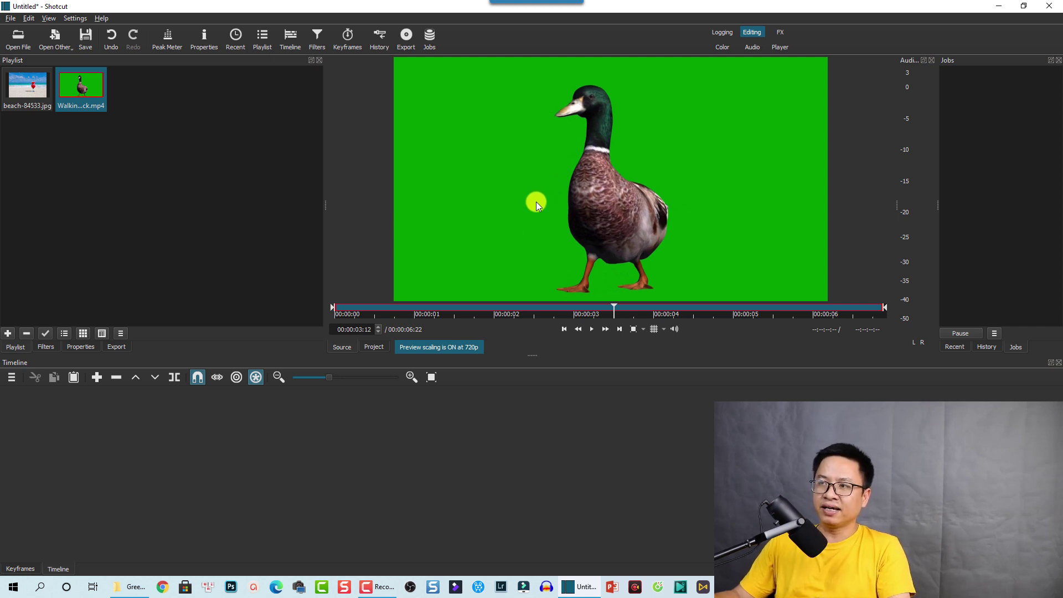
{"action": "left_click_drag", "start_coordinate": [536, 201], "coordinate": [48, 437]}
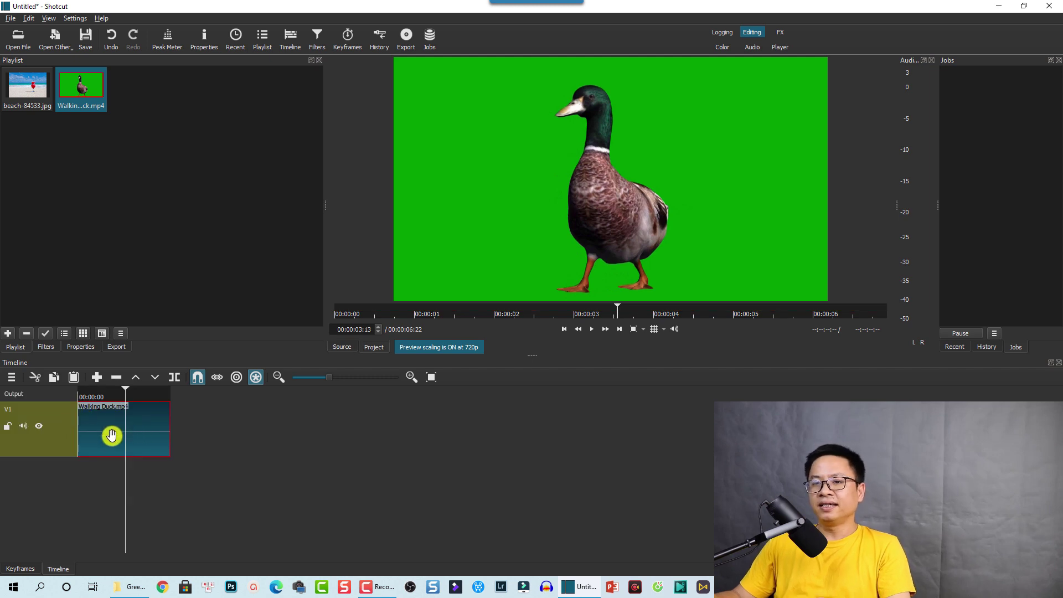
Select track V1, zoom the timeline in, and move the playhead to 00:00:02:04
{"action": "left_click", "coordinate": [56, 440]}
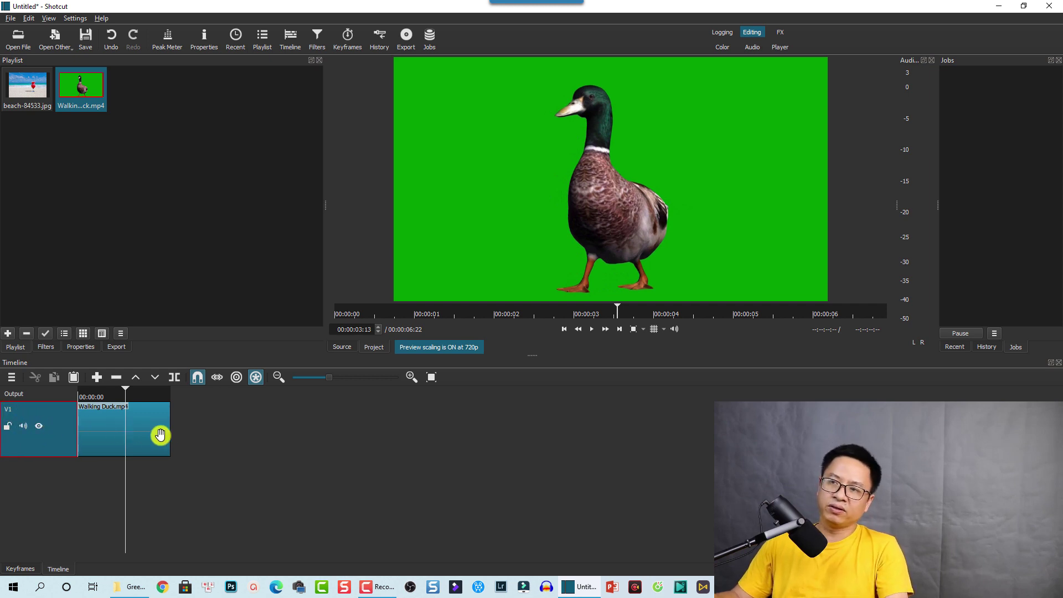
{"action": "scroll", "coordinate": [150, 440], "scroll_direction": "up", "scroll_amount": 4}
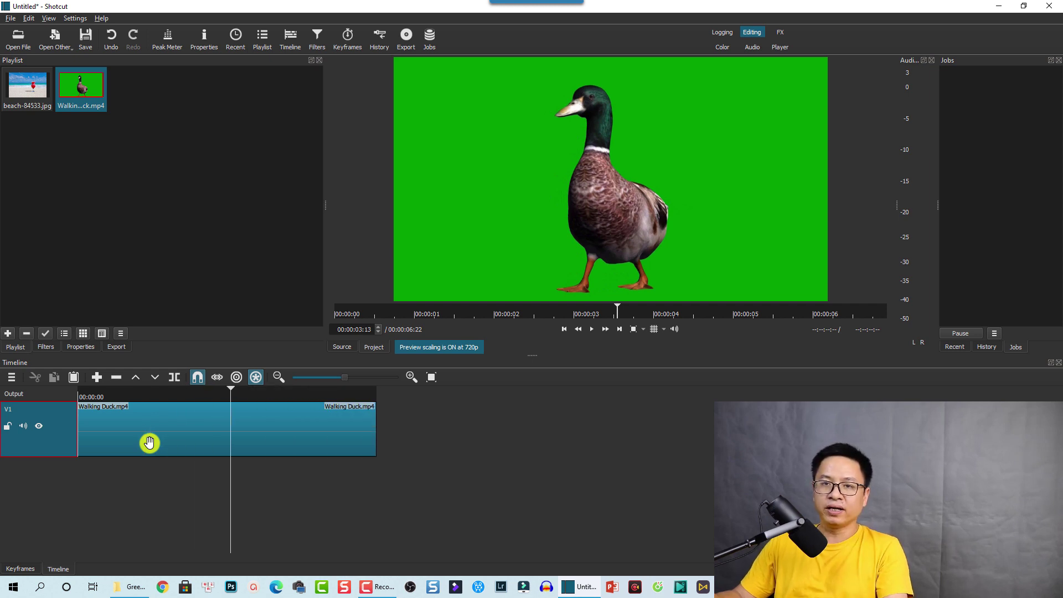
{"action": "left_click", "coordinate": [113, 395]}
{"action": "left_click", "coordinate": [171, 494]}
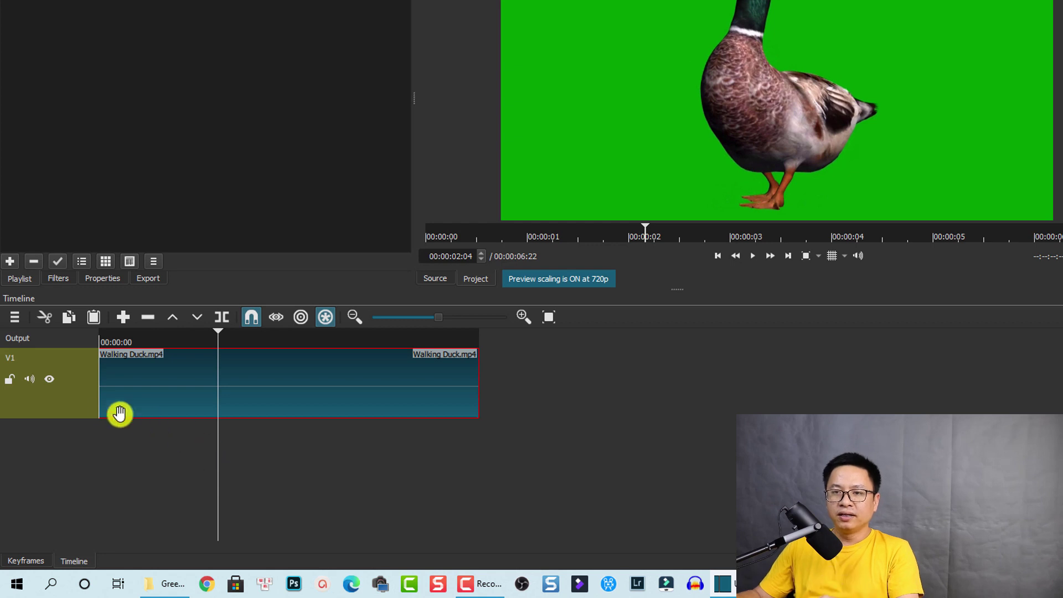
Add a new video track, V2, above track V1
{"action": "right_click", "coordinate": [77, 403]}
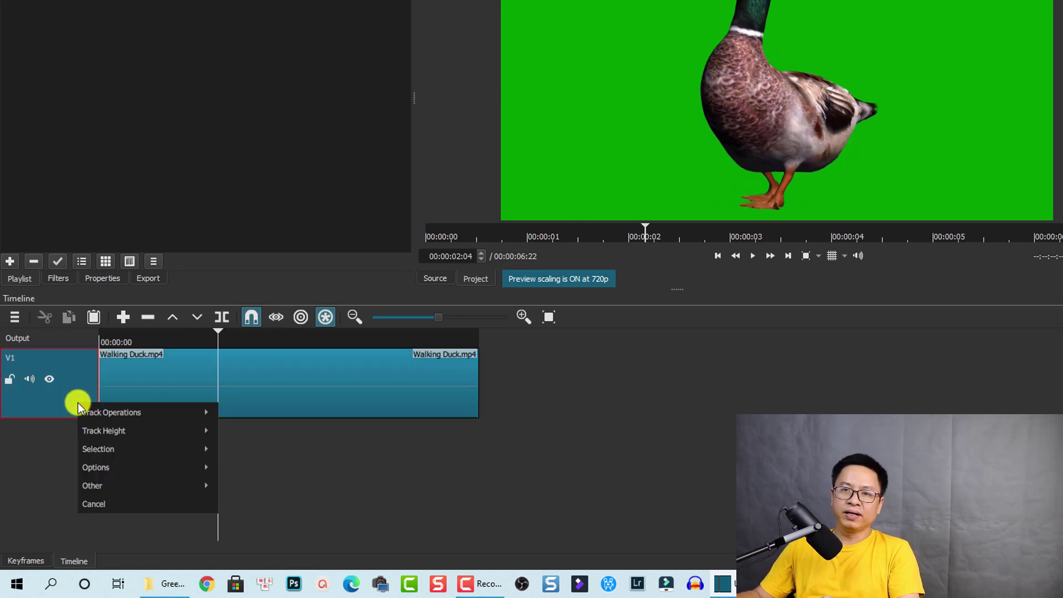
{"action": "mouse_move", "coordinate": [107, 413]}
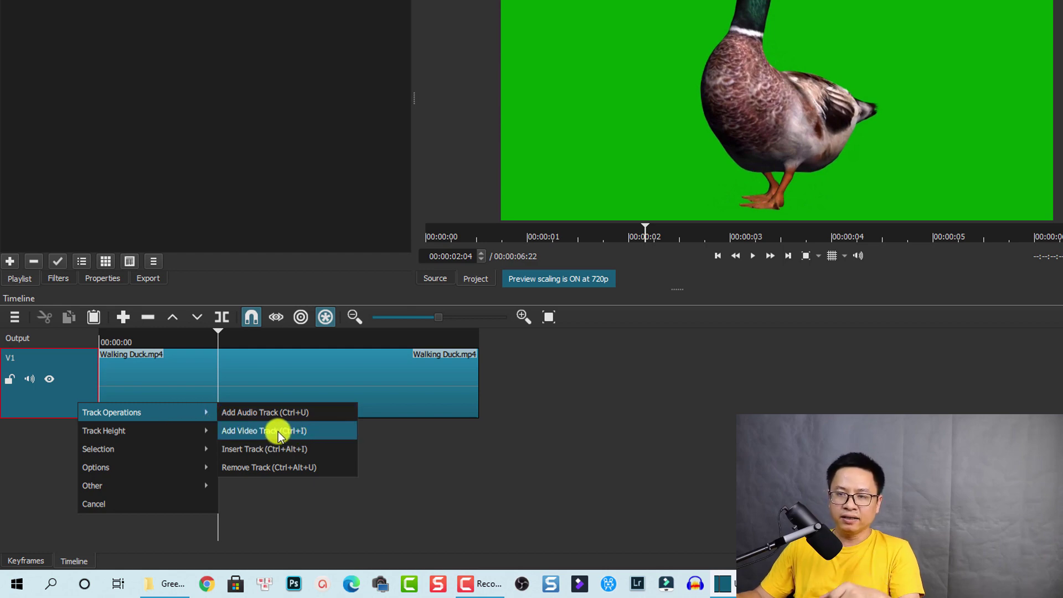
{"action": "left_click", "coordinate": [251, 430]}
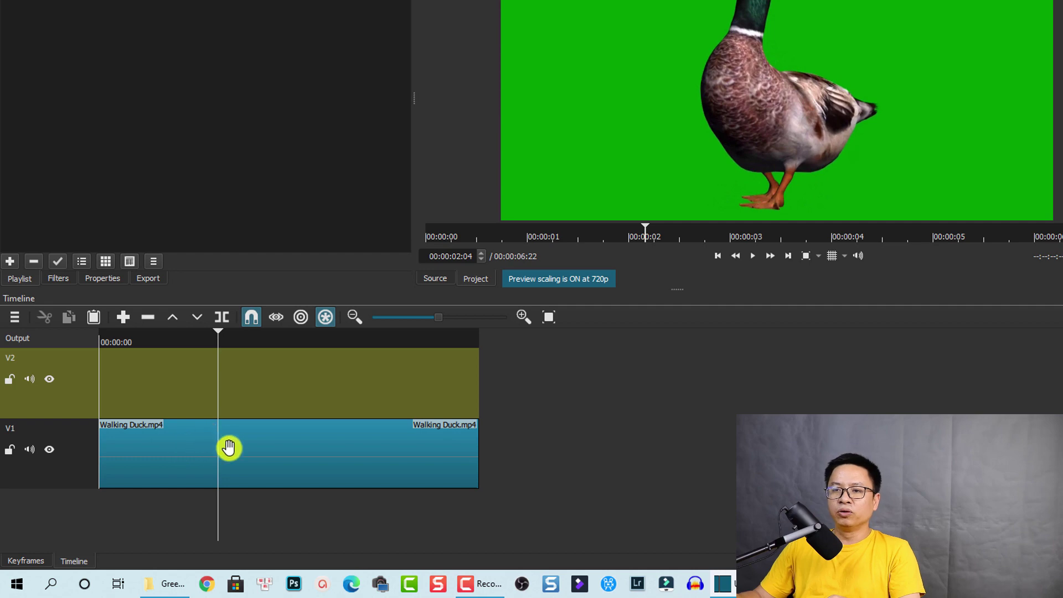
Move the Walking Duck clip from V1 up onto the new V2 track
{"action": "left_click", "coordinate": [177, 462]}
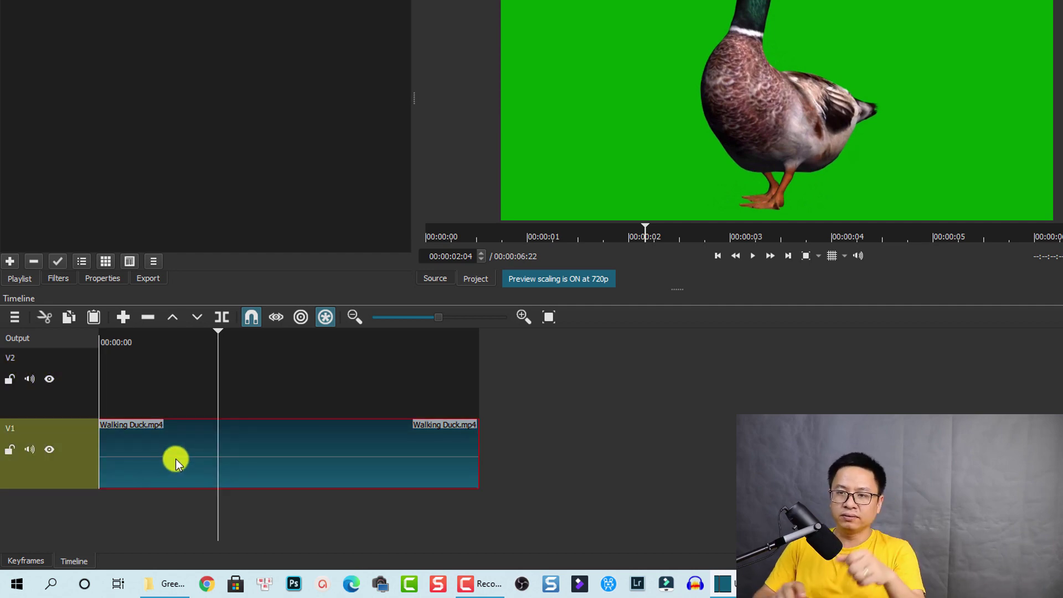
{"action": "left_click_drag", "start_coordinate": [182, 459], "coordinate": [182, 400]}
{"action": "left_click", "coordinate": [194, 434]}
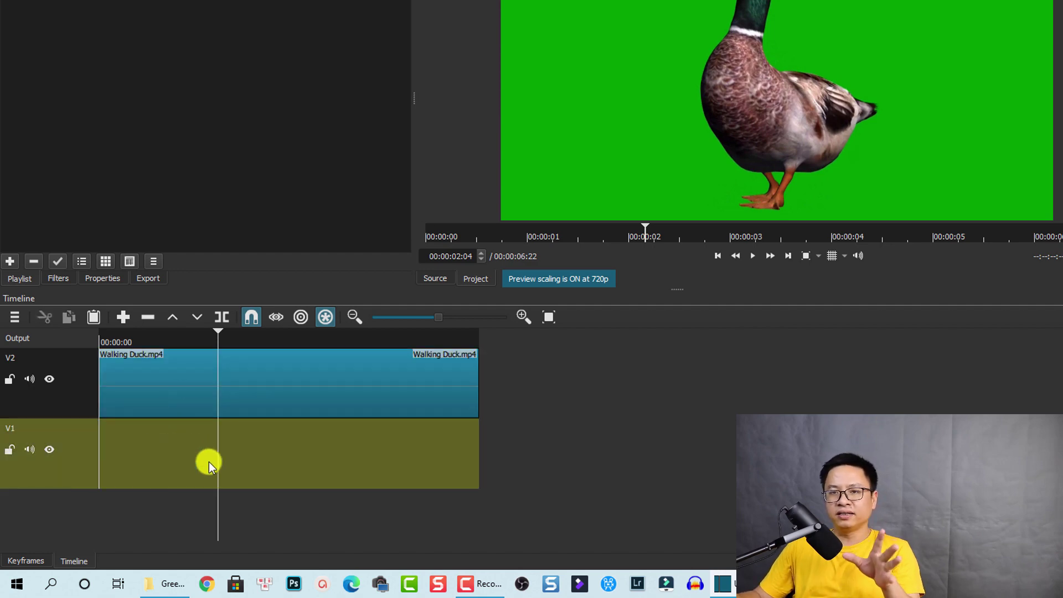
{"action": "left_click", "coordinate": [263, 419]}
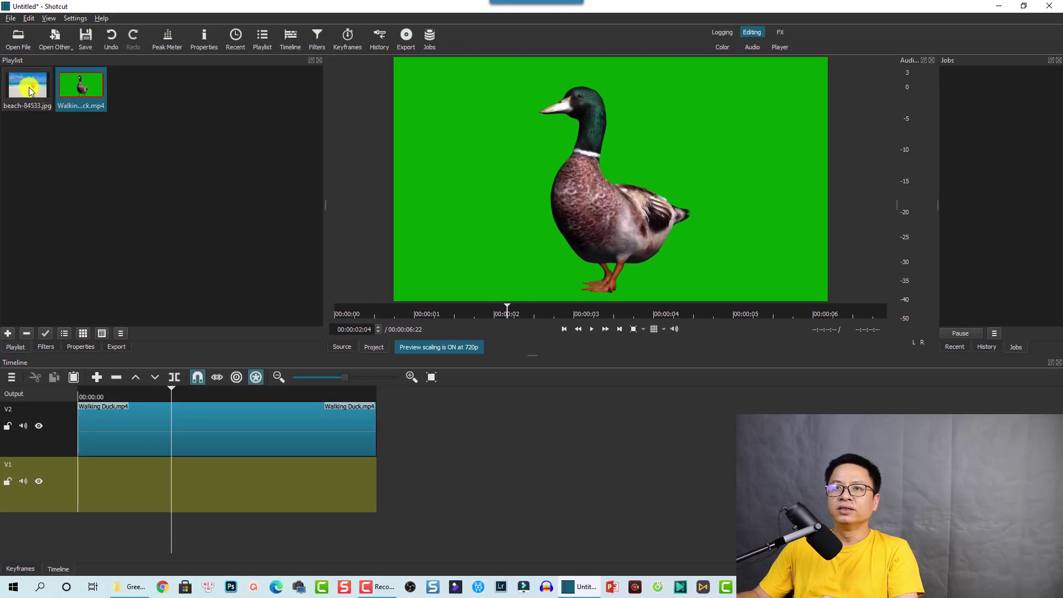
Place beach-84533.jpg on V1 and stretch it to end with the duck clip on V2
{"action": "left_click", "coordinate": [39, 7]}
{"action": "left_click_drag", "start_coordinate": [30, 93], "coordinate": [99, 508]}
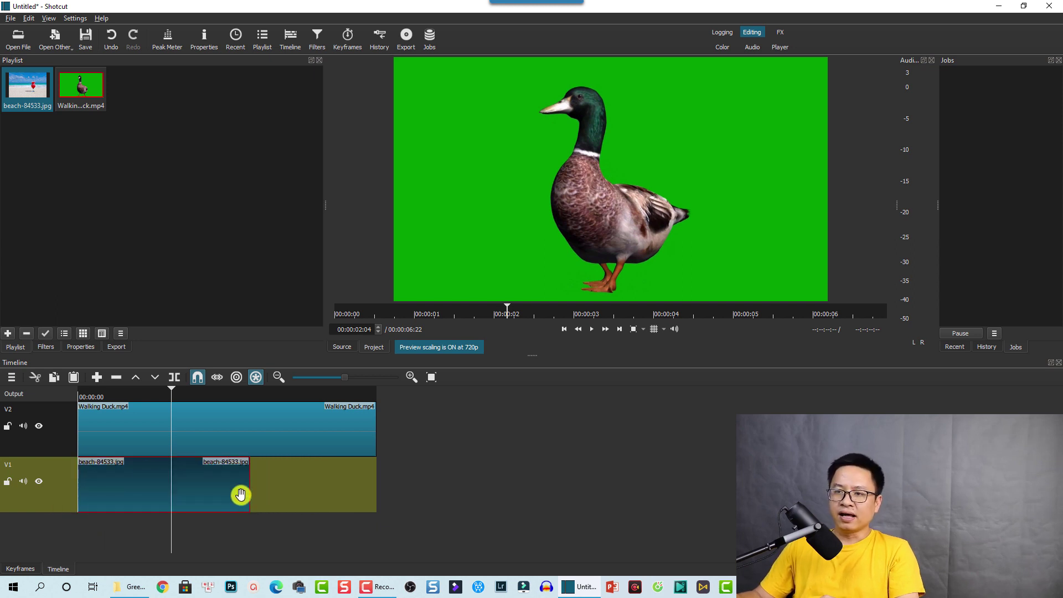
{"action": "left_click_drag", "start_coordinate": [250, 495], "coordinate": [380, 494]}
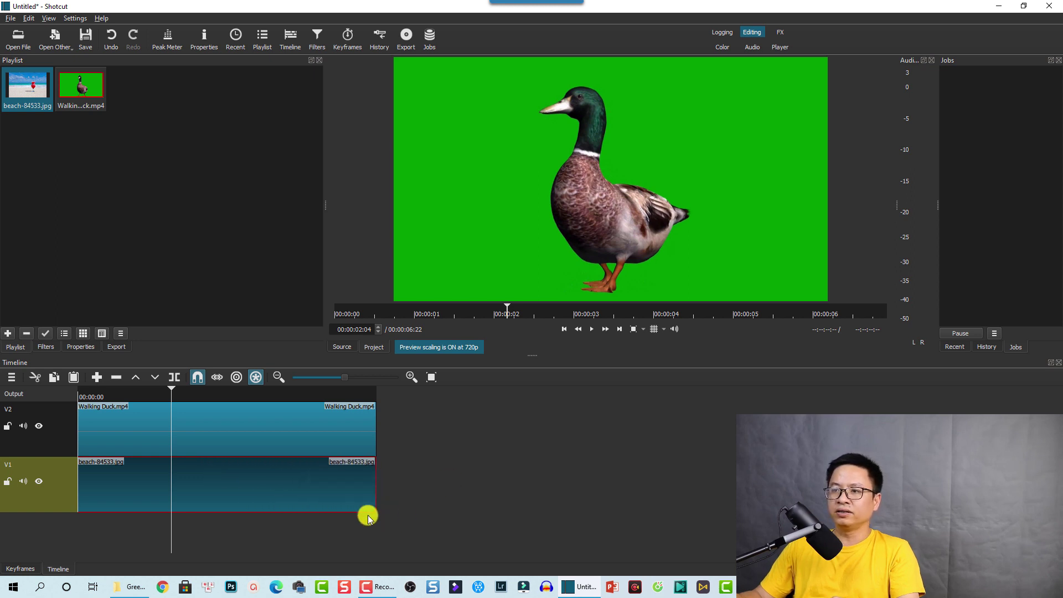
{"action": "left_click", "coordinate": [277, 438]}
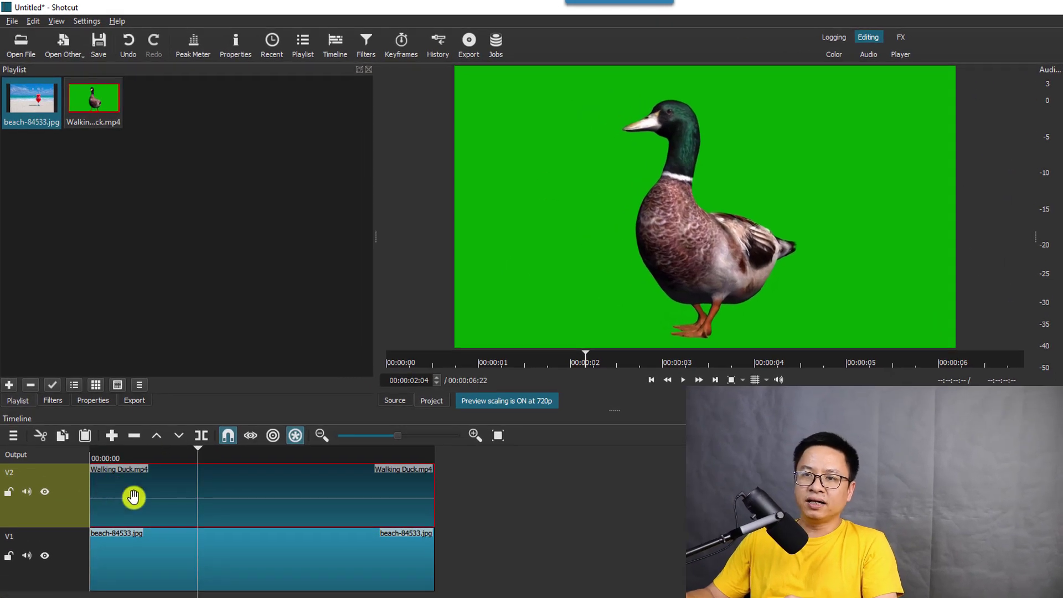
Search the filters for 'chroma' and add Chroma Key: Simple to the Walking Duck clip
{"action": "left_click", "coordinate": [52, 401]}
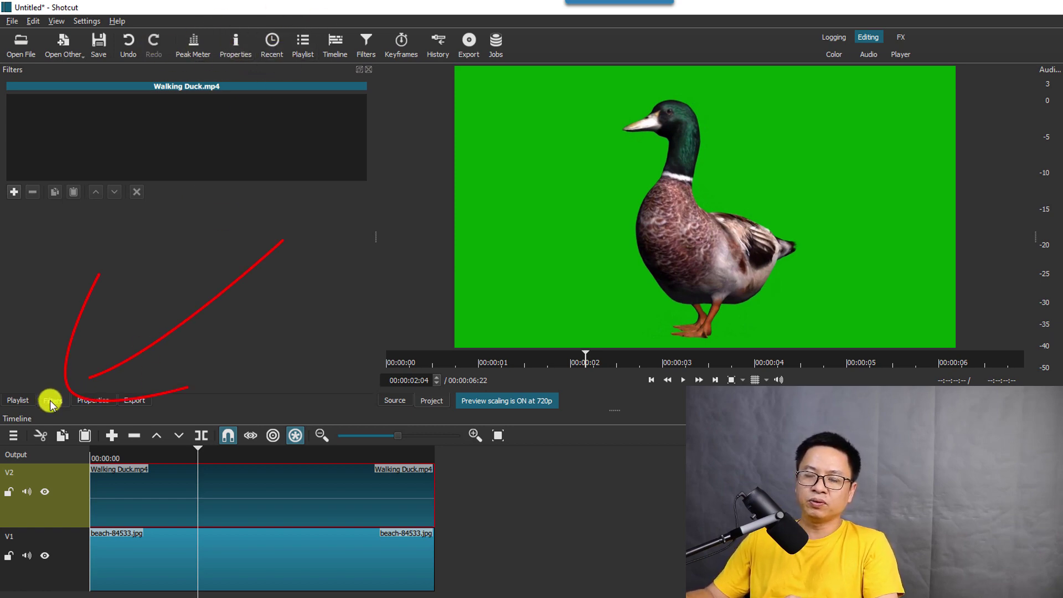
{"action": "left_click", "coordinate": [13, 193]}
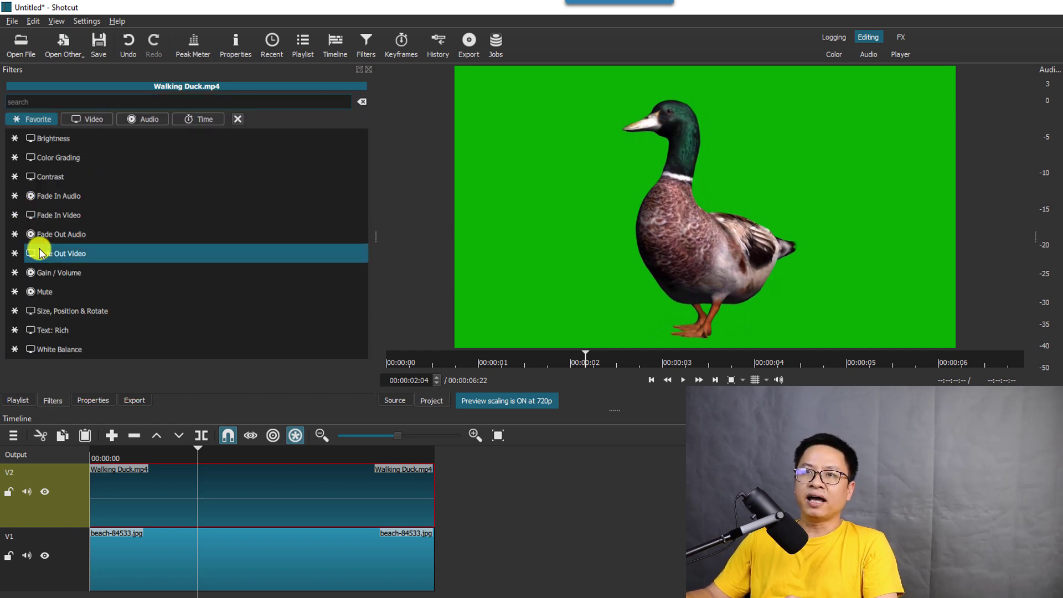
{"action": "left_click", "coordinate": [79, 101]}
{"action": "type", "text": "c"}
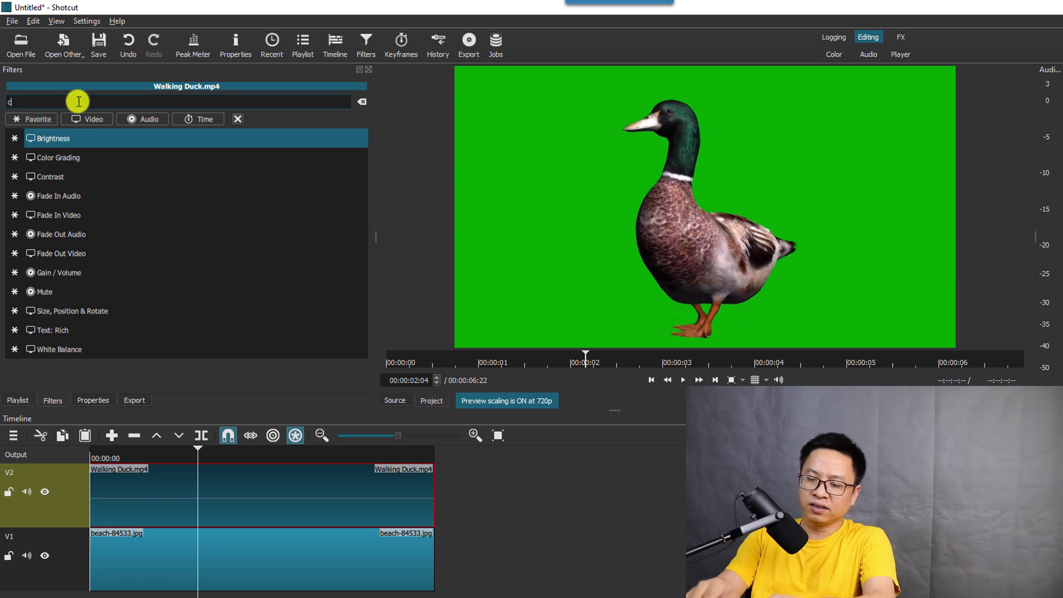
{"action": "type", "text": "hro"}
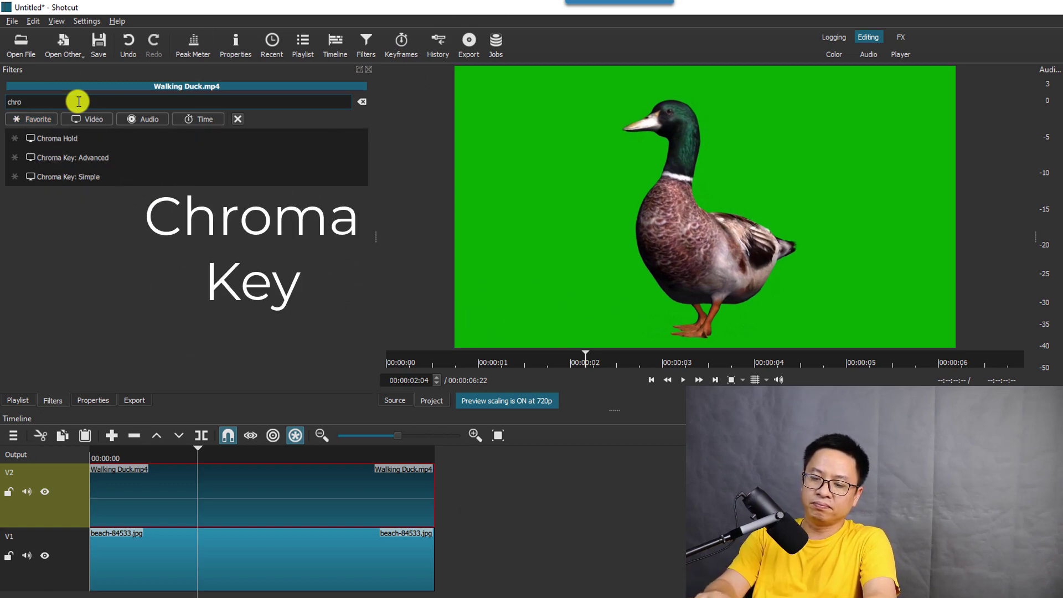
{"action": "type", "text": "ma"}
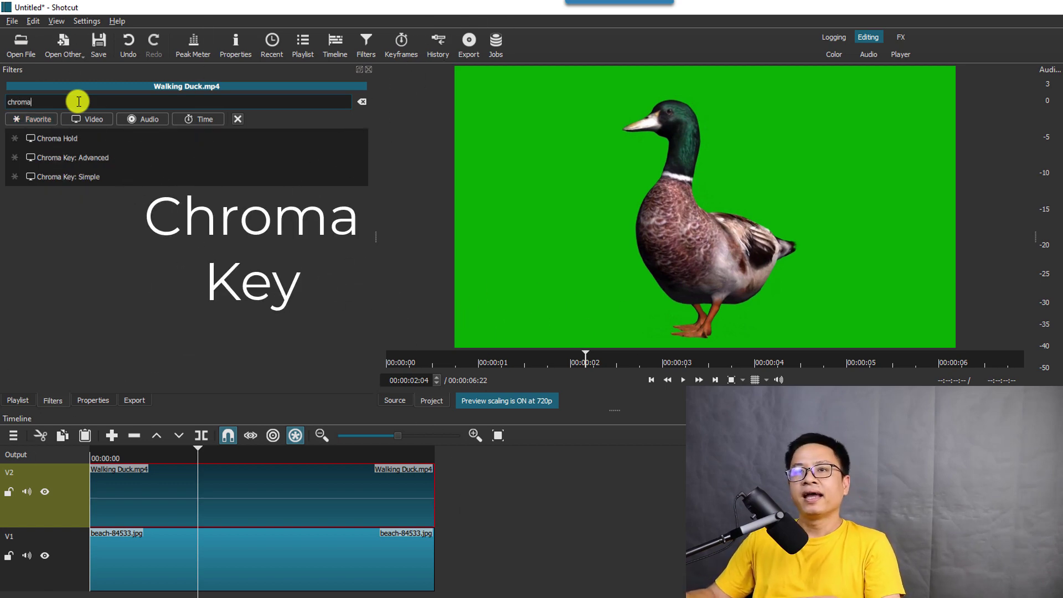
{"action": "left_click", "coordinate": [33, 179]}
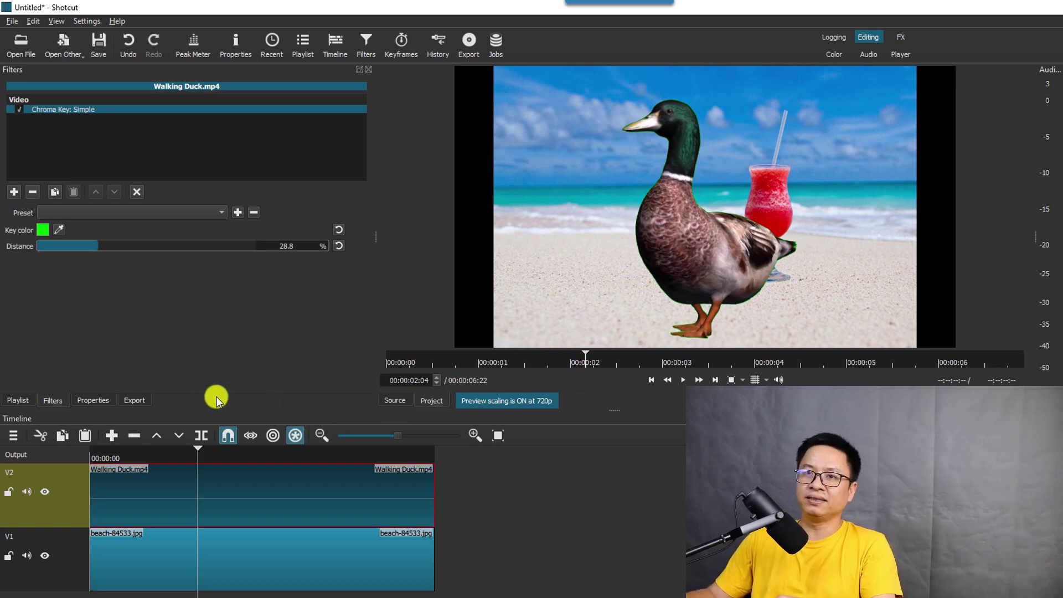
Sample the duck's green backdrop with the Key color eyedropper, giving a 27.7% distance
{"action": "left_click", "coordinate": [117, 460]}
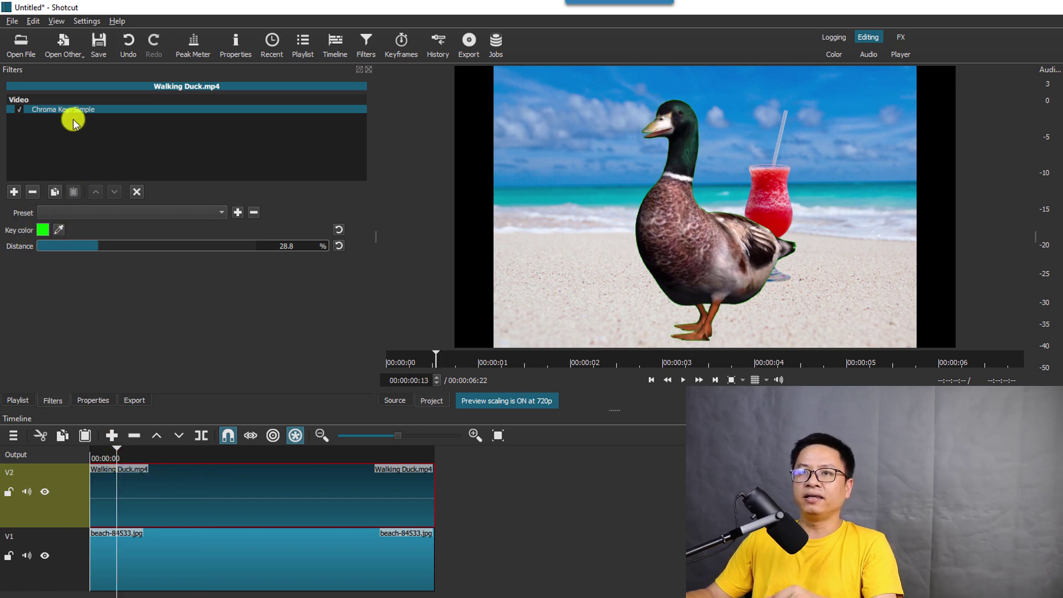
{"action": "left_click", "coordinate": [59, 232]}
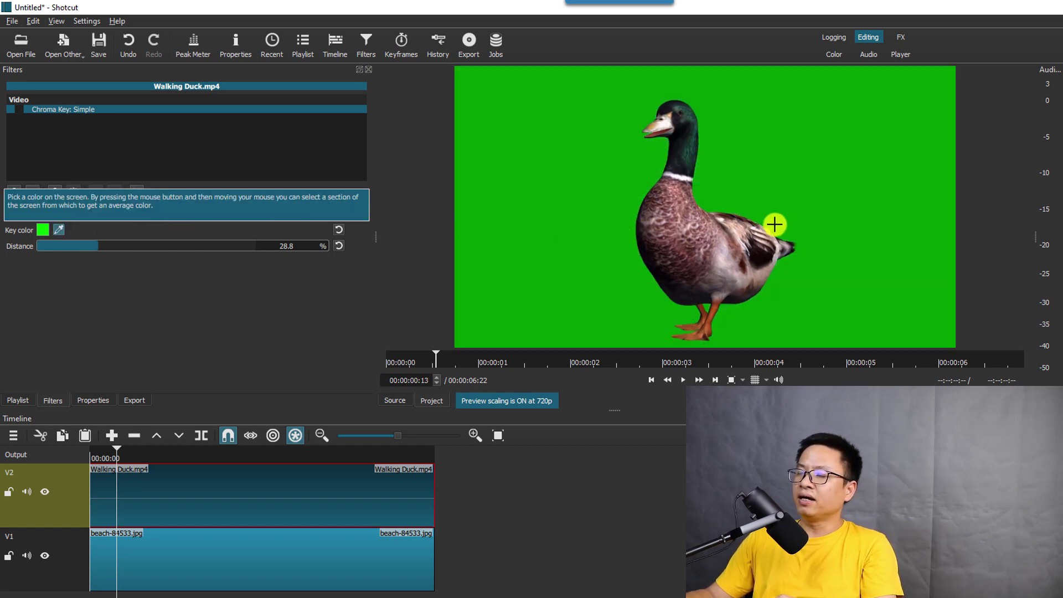
{"action": "left_click", "coordinate": [663, 157]}
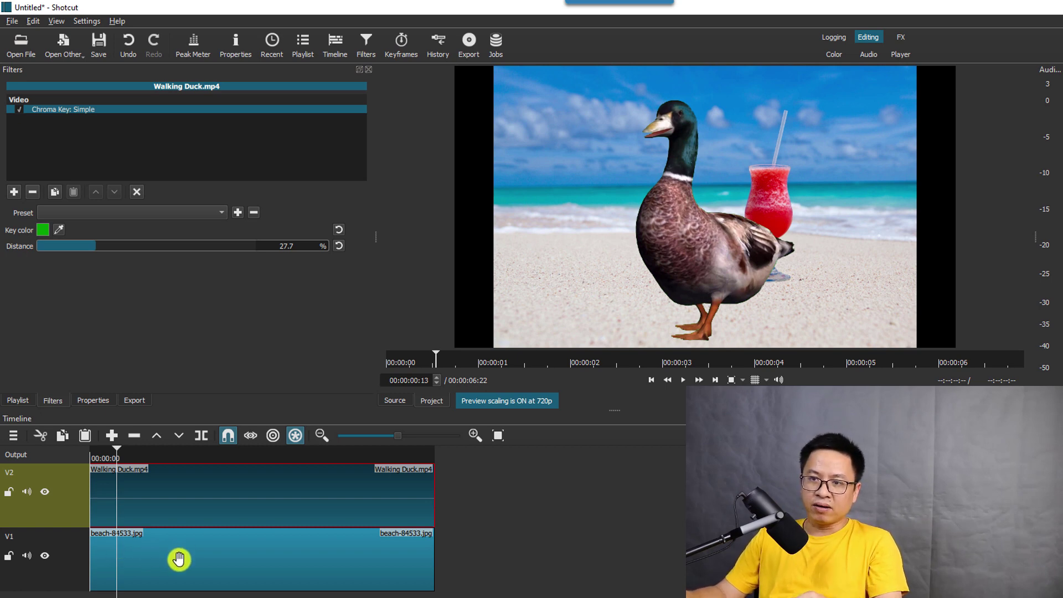
{"action": "left_click", "coordinate": [150, 557]}
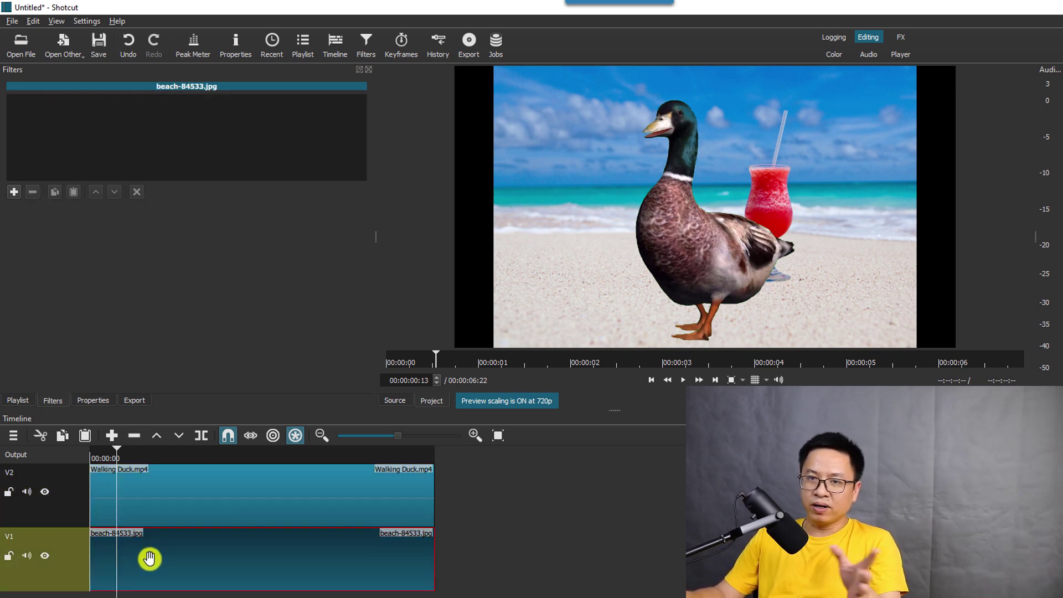
Delete the beach clip, move the duck down to V1, and re-sample its green key colour
{"action": "key", "text": "Delete"}
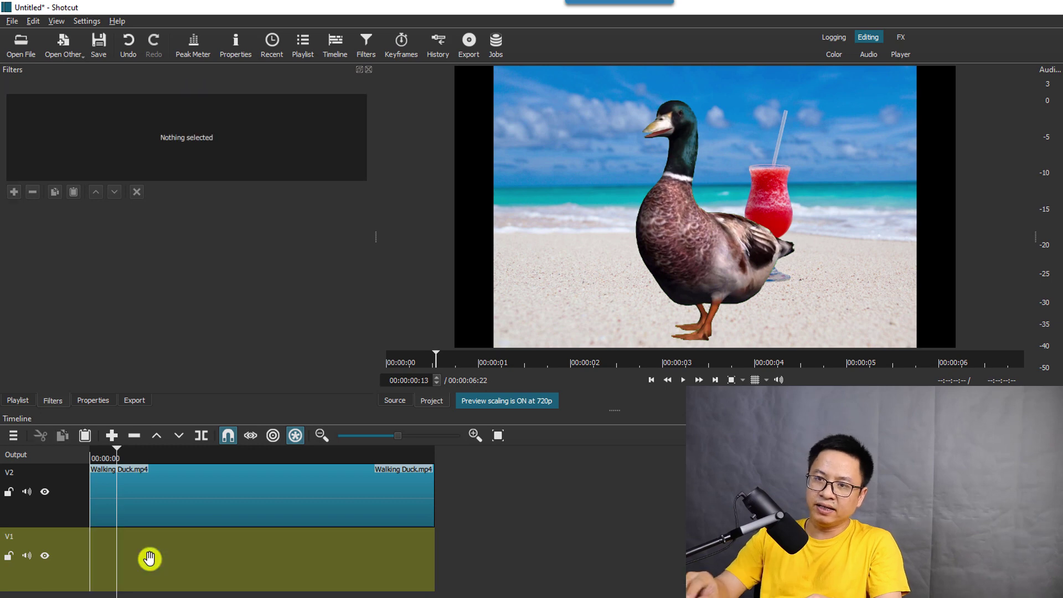
{"action": "left_click_drag", "start_coordinate": [181, 510], "coordinate": [168, 567]}
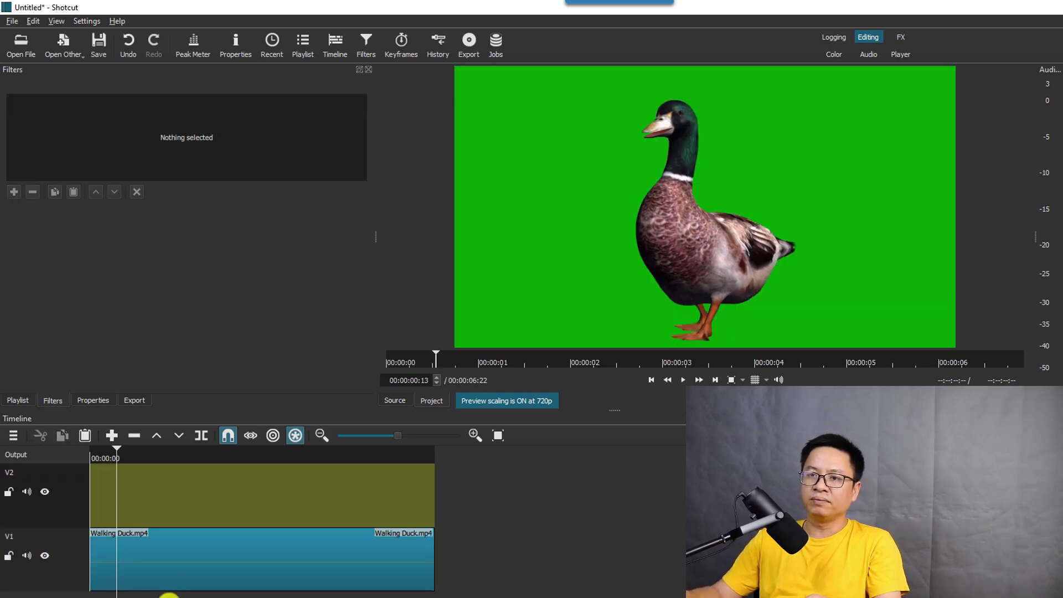
{"action": "left_click", "coordinate": [131, 560]}
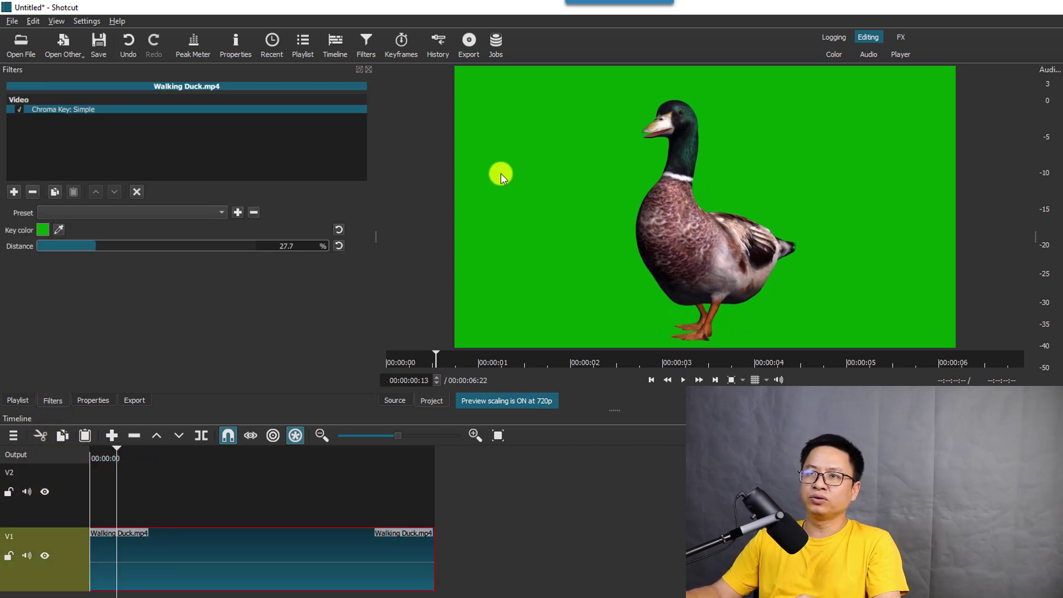
{"action": "left_click", "coordinate": [59, 229]}
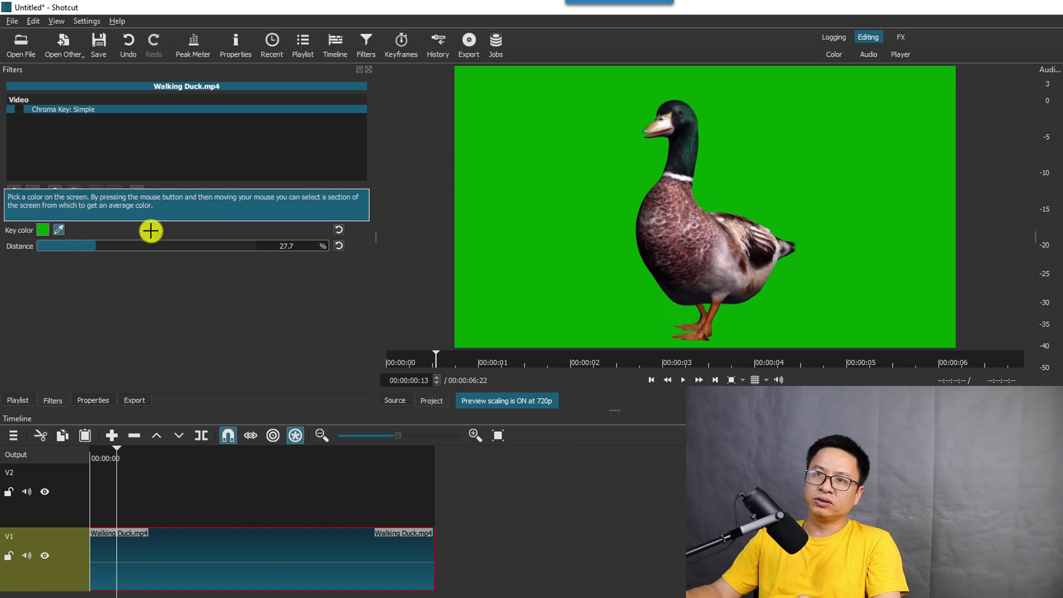
{"action": "left_click", "coordinate": [598, 179]}
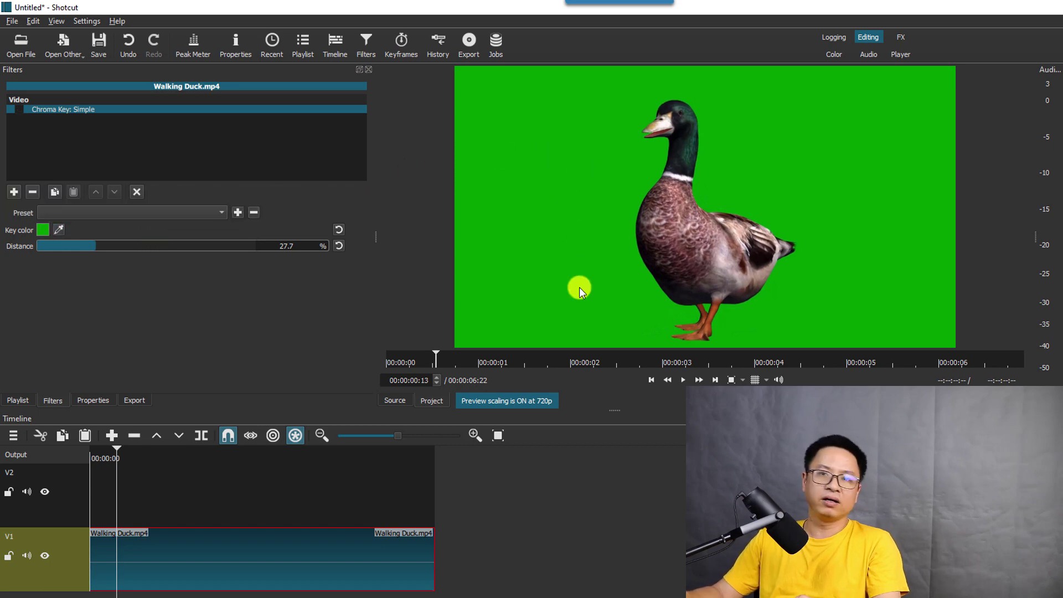